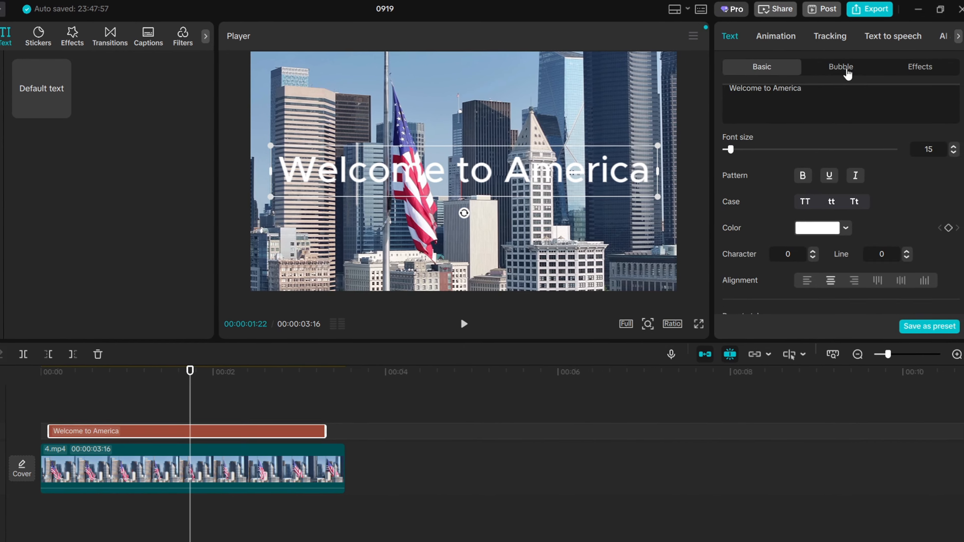
Step: Change the title's font, stepping through several fonts such as Bangers and AC Milan 25-26
click(856, 68)
click(786, 69)
click(949, 166)
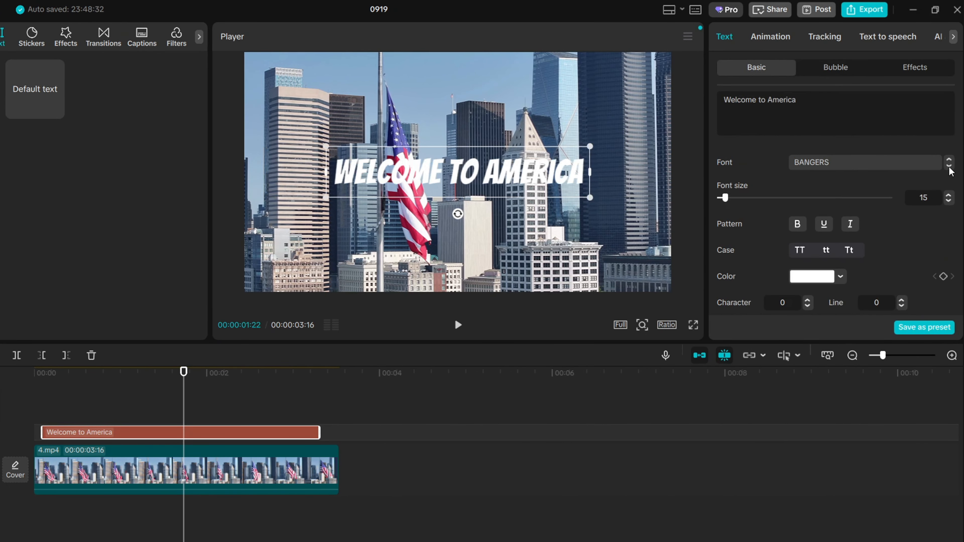
click(949, 167)
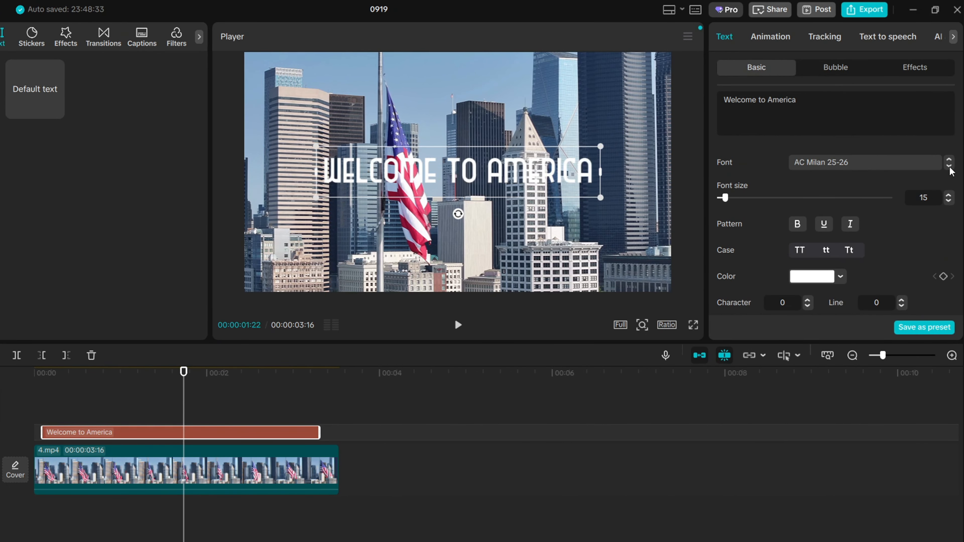
click(950, 167)
Step: Move the title down toward the bottom of the frame and apply the yellow-on-black preset style
drag(455, 173, 456, 258)
scroll(835, 228, down, 3)
click(908, 296)
Step: Try the right and vertical text alignments, settling on centered alignment for the title
click(854, 233)
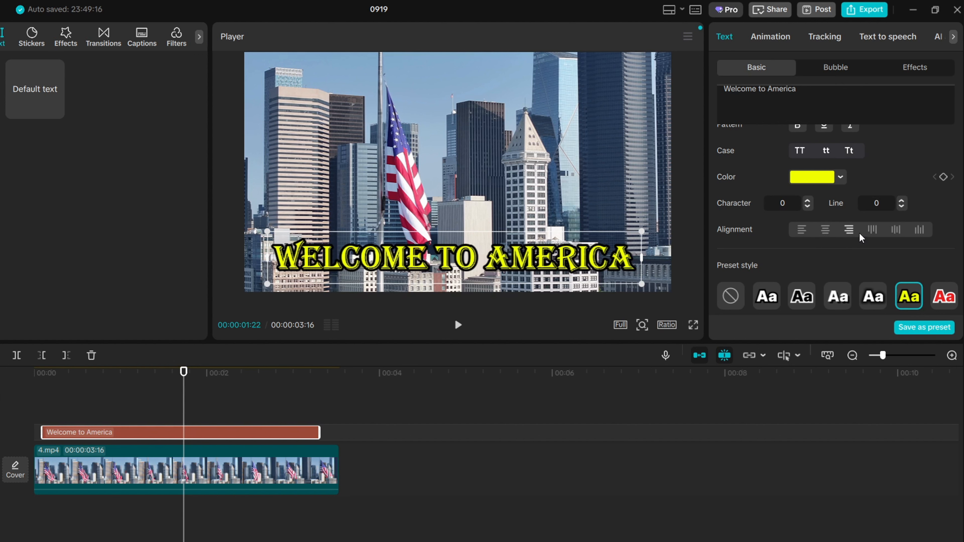
click(872, 230)
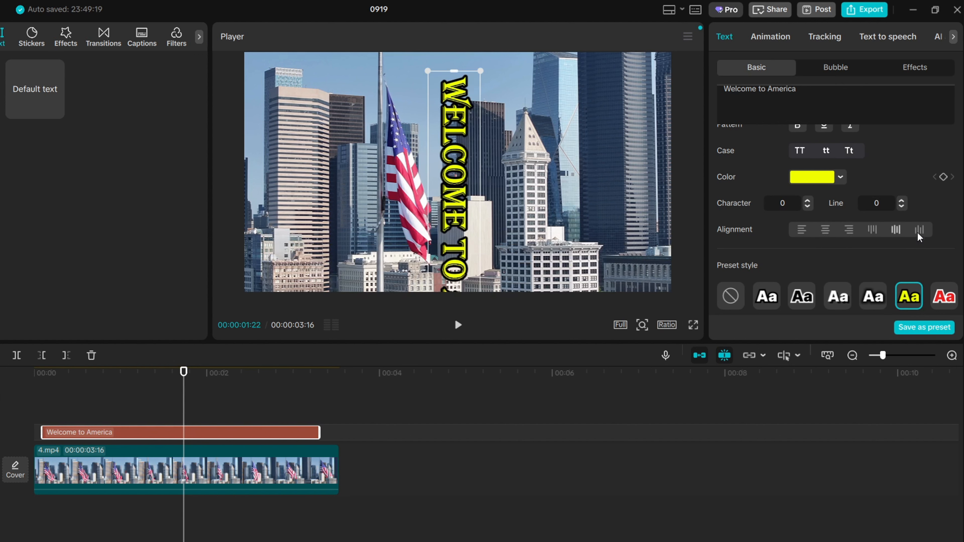
click(825, 229)
Step: Make the title italic, toggling underline on and off along the way
scroll(825, 229, up, 2)
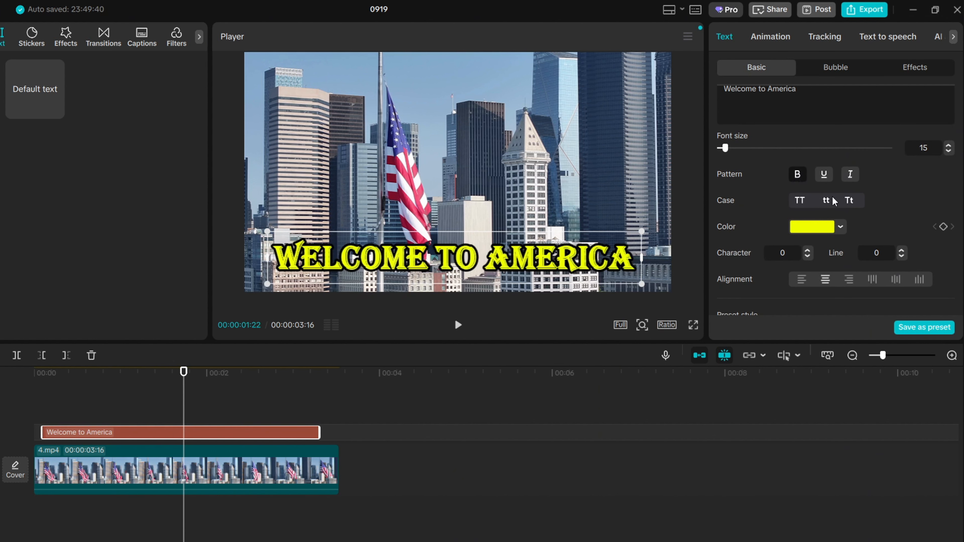
click(824, 174)
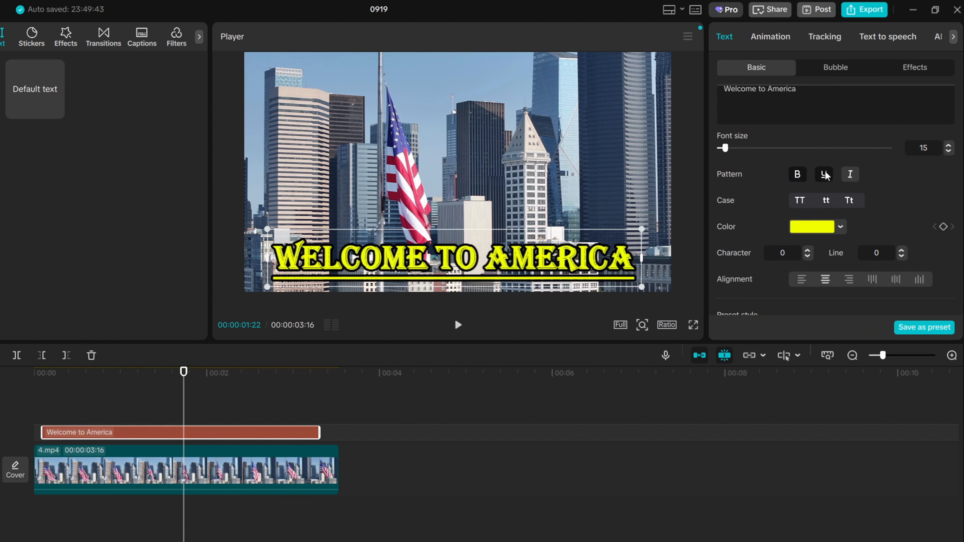
click(852, 177)
click(824, 175)
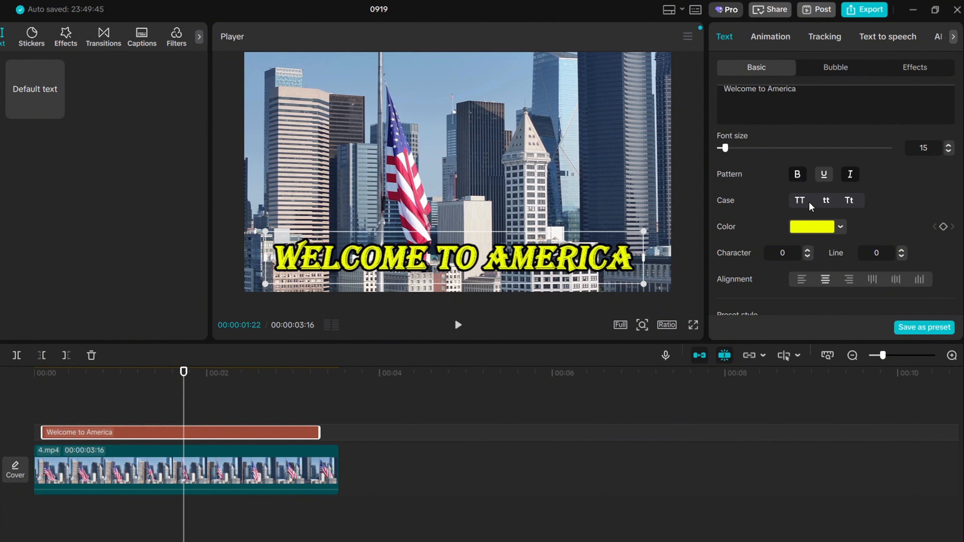
Step: Open the text color picker and try several hues for the title color
click(816, 229)
click(831, 344)
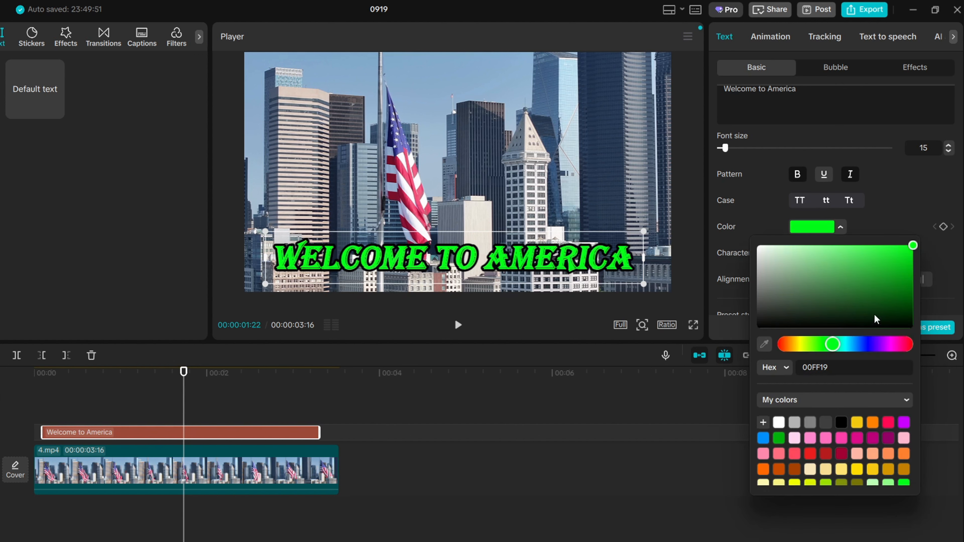
click(858, 344)
click(883, 344)
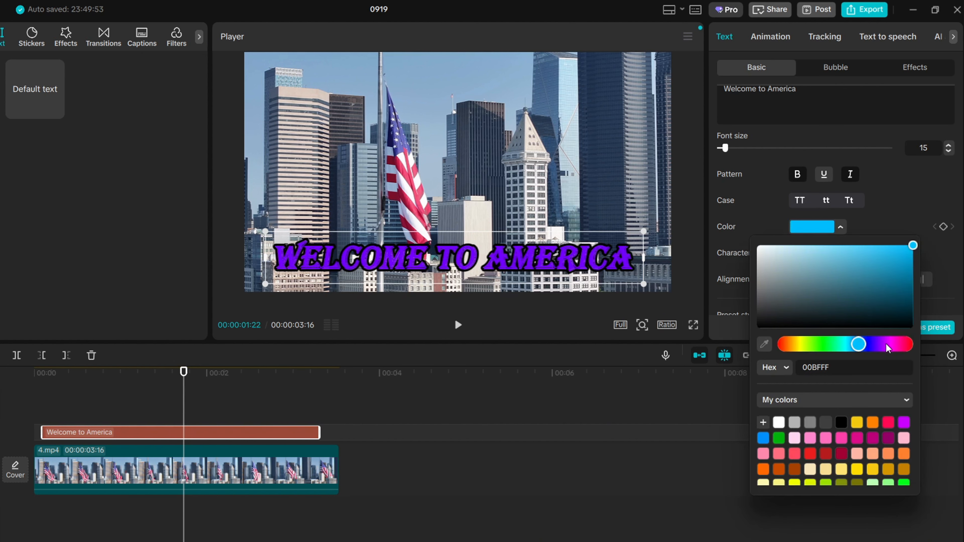
click(901, 343)
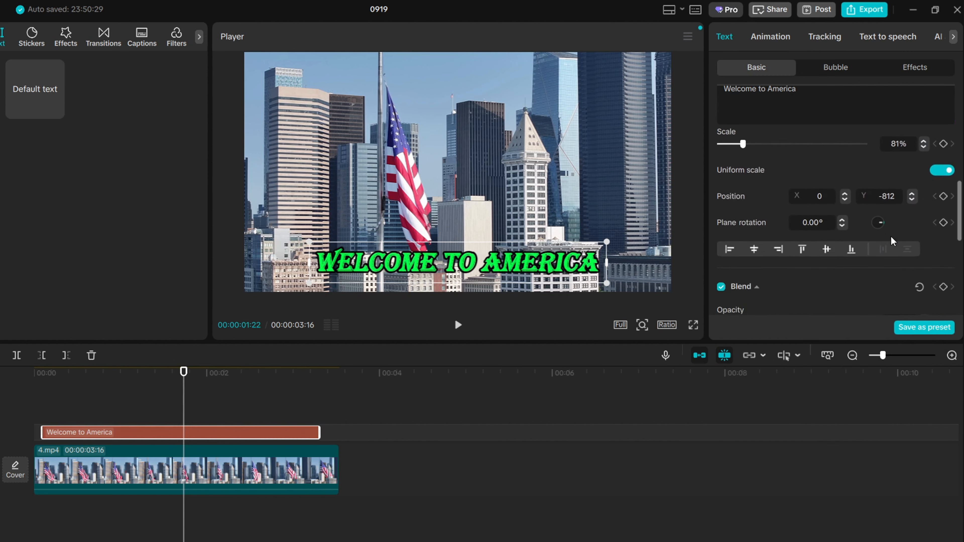
Step: Enable the text stroke in black and set its thickness to 31
scroll(891, 237, down, 5)
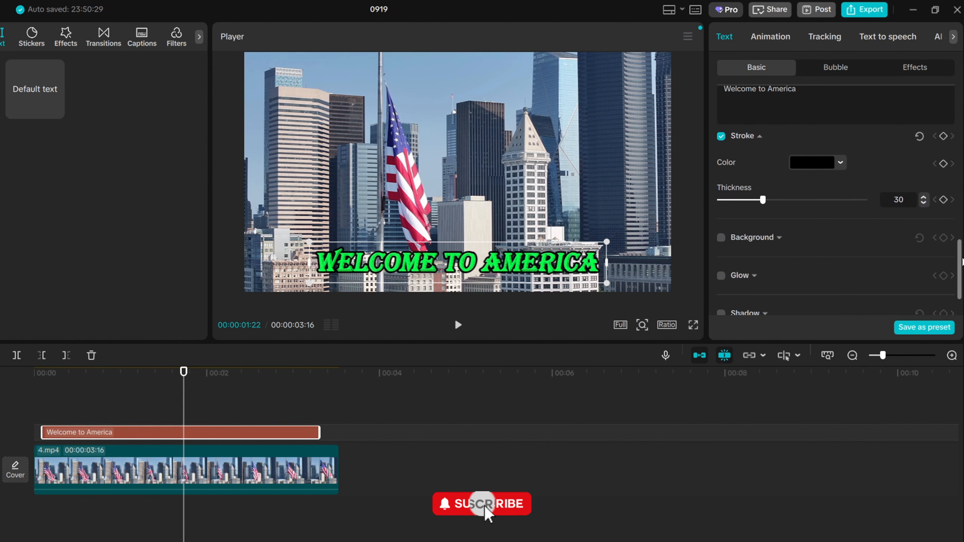
drag(960, 258, 960, 248)
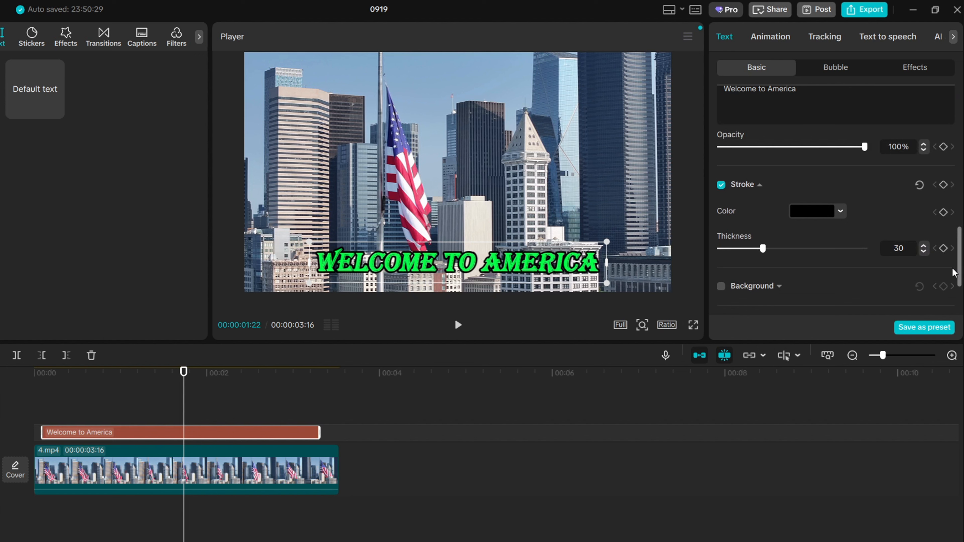
click(720, 185)
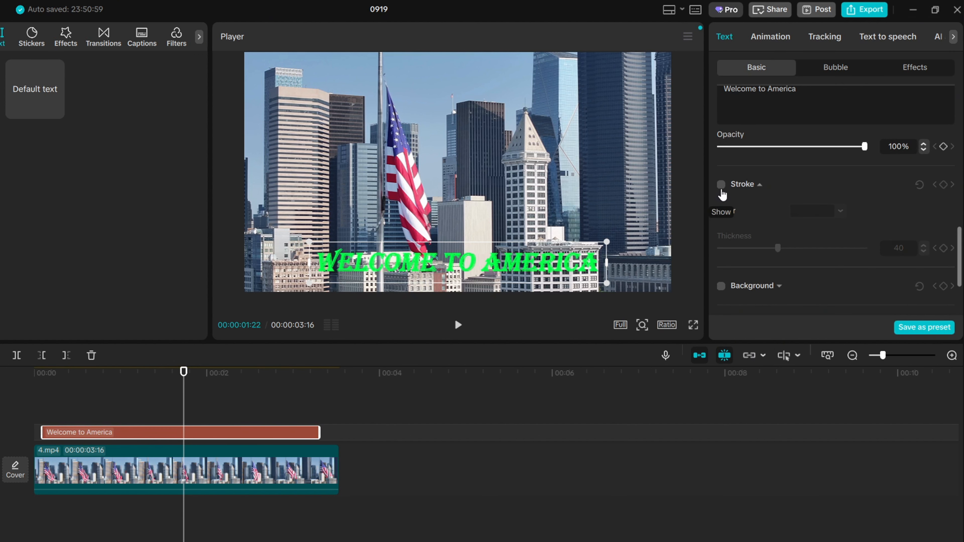
click(720, 185)
click(805, 211)
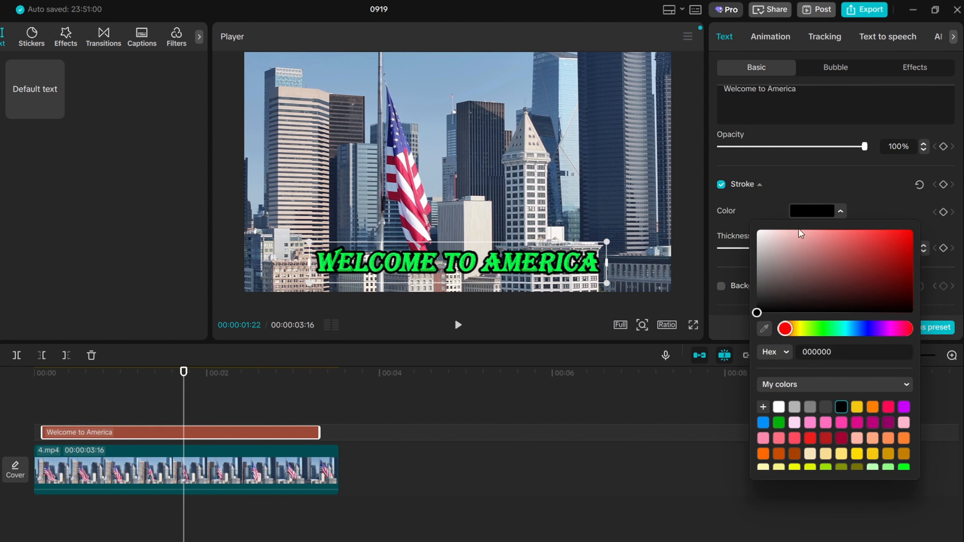
mouse_move(819, 310)
mouse_down()
mouse_move(822, 282)
mouse_move(861, 265)
mouse_up()
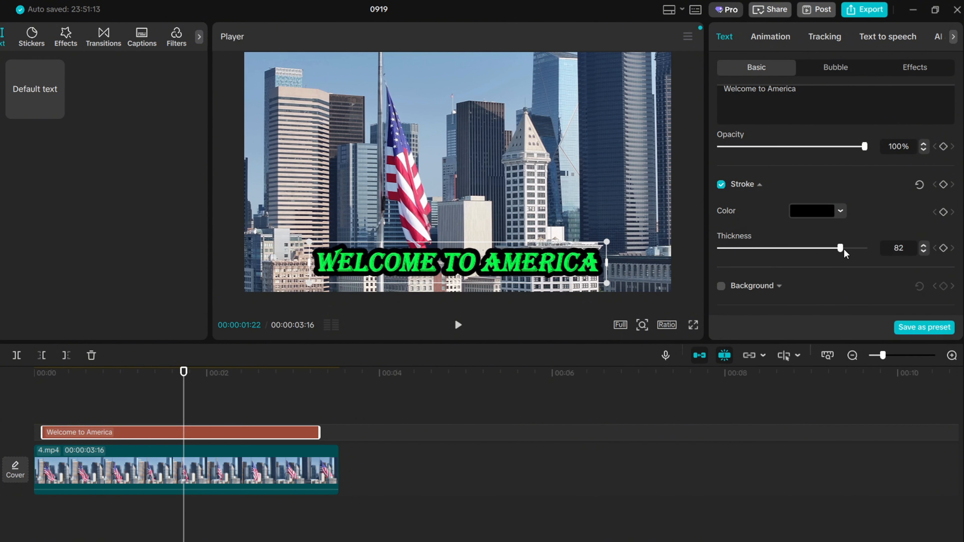
mouse_move(843, 250)
mouse_down()
mouse_move(750, 256)
mouse_move(855, 254)
mouse_move(763, 257)
mouse_up()
Step: Enable Glow on the title and choose the second glow style, adjusting its strength
scroll(826, 242, down, 2)
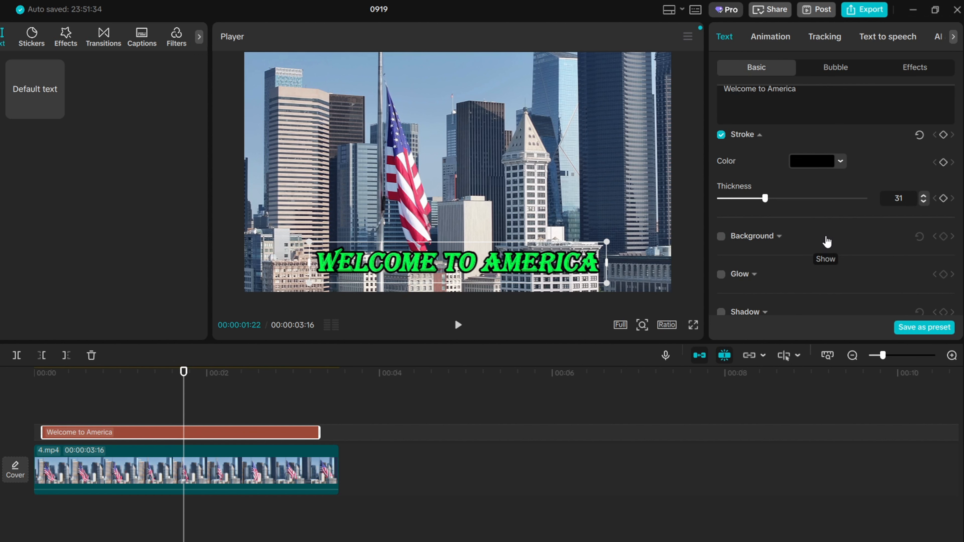
scroll(819, 266, down, 2)
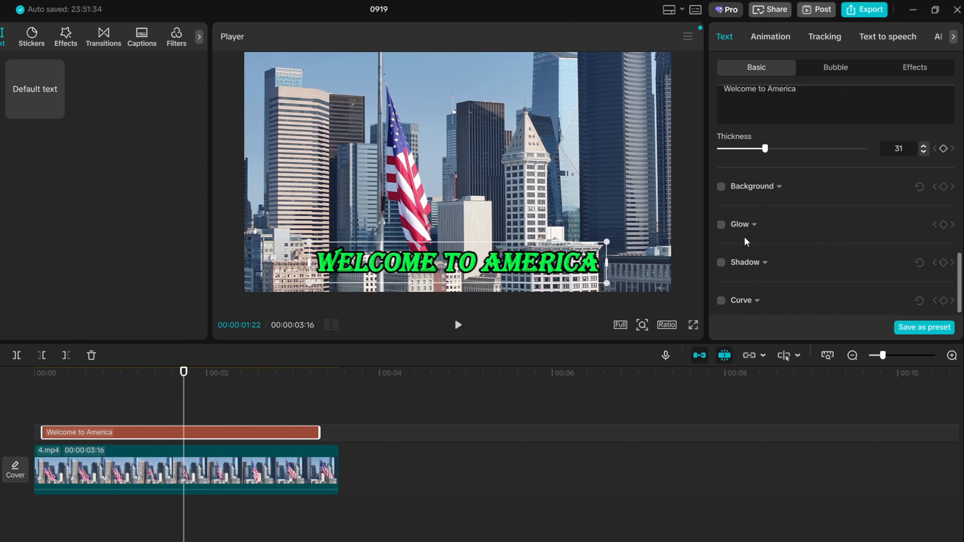
click(730, 227)
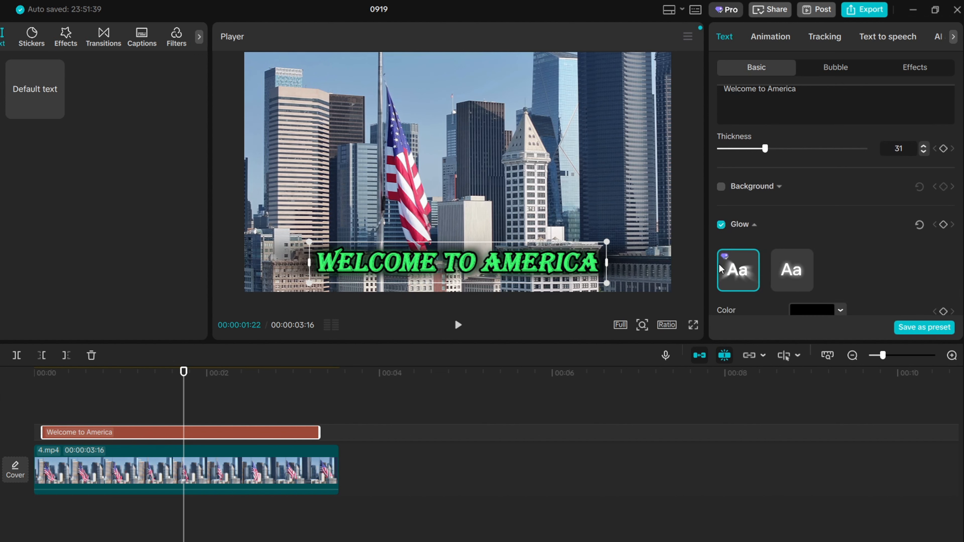
click(801, 272)
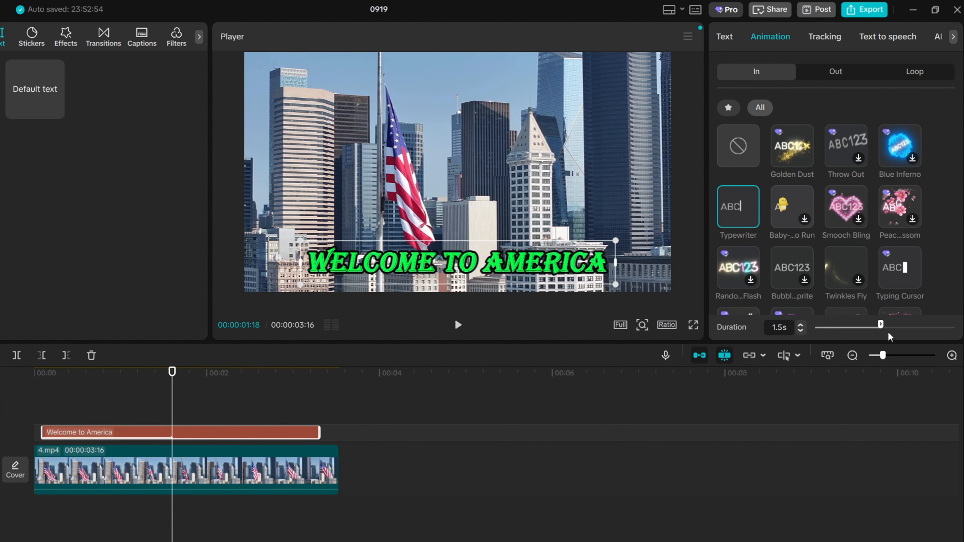
drag(884, 334, 917, 336)
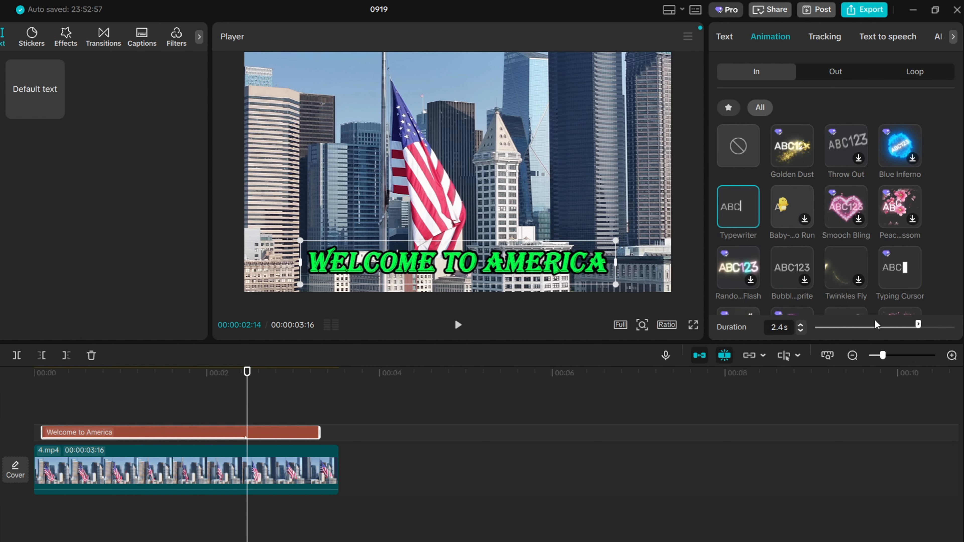
Step: Apply a loop animation to the title, trying Wave 3 and Float before choosing Starry...o-city
click(914, 71)
click(900, 146)
click(745, 207)
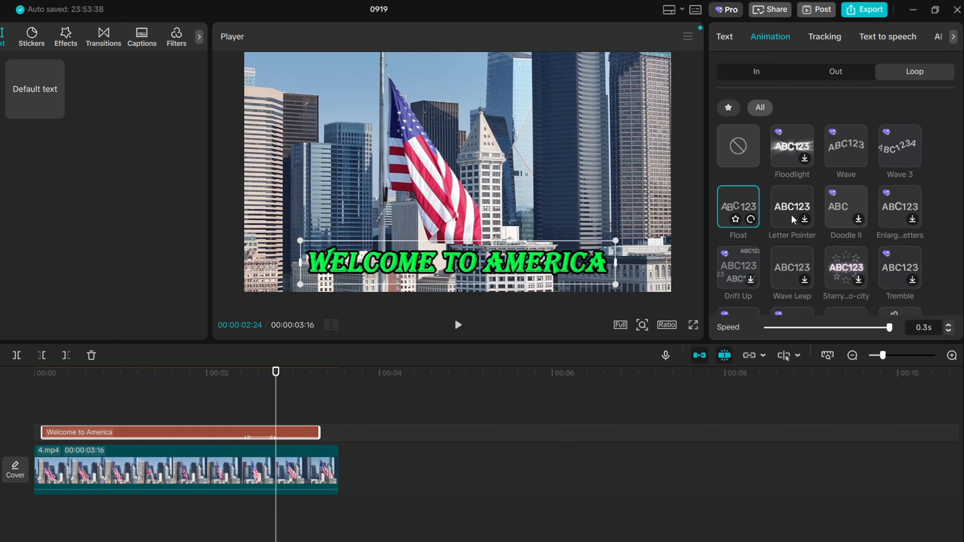
click(846, 262)
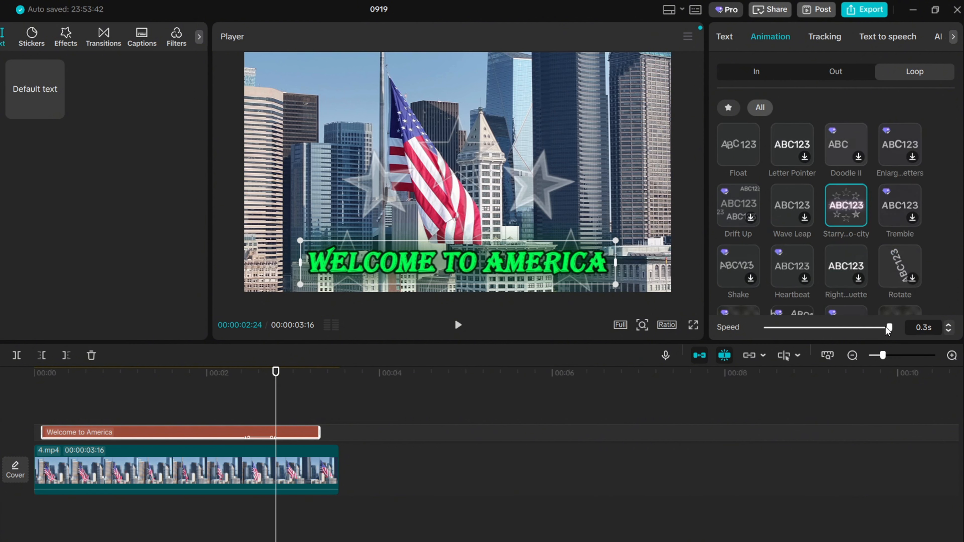
Step: Turn on motion tracking for the title clip over the 3.mp4 video and start tracking
click(887, 36)
click(828, 37)
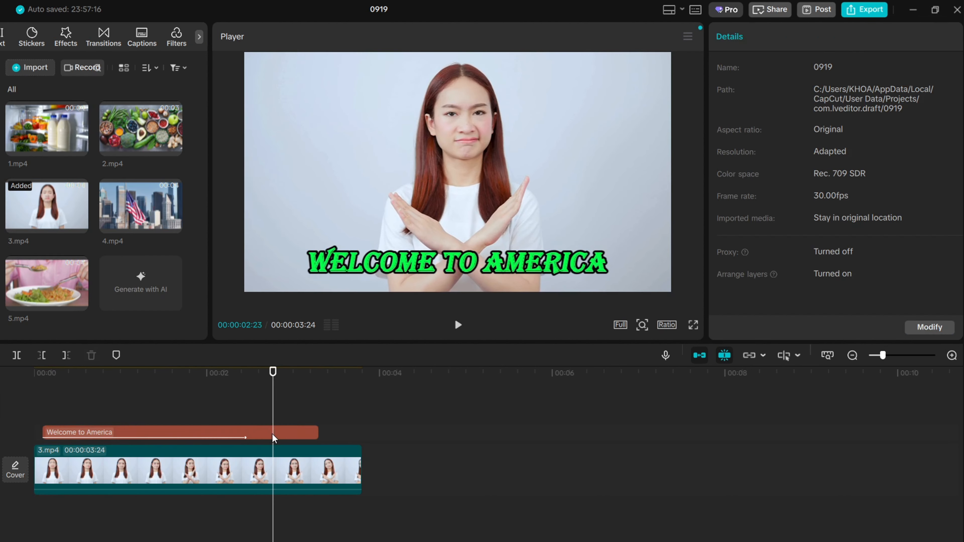
click(271, 433)
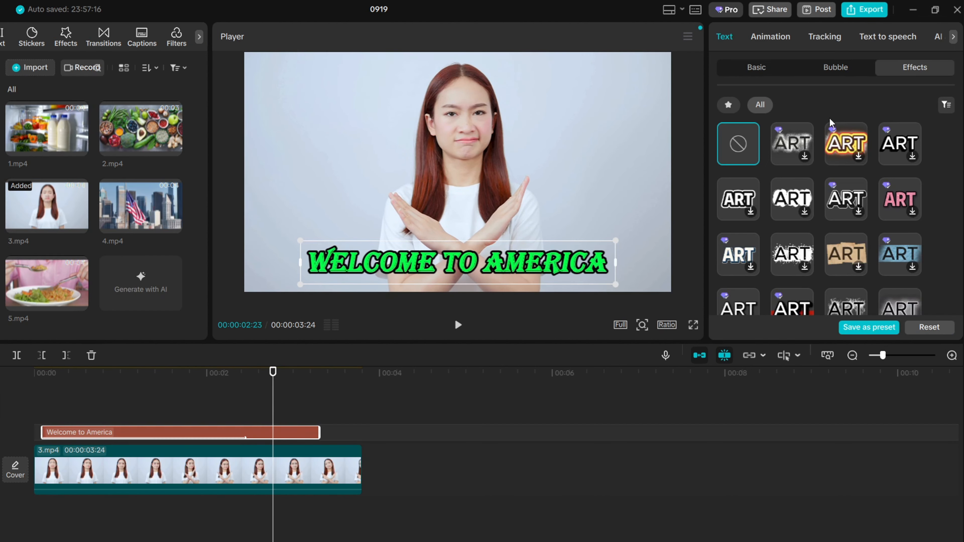
click(829, 36)
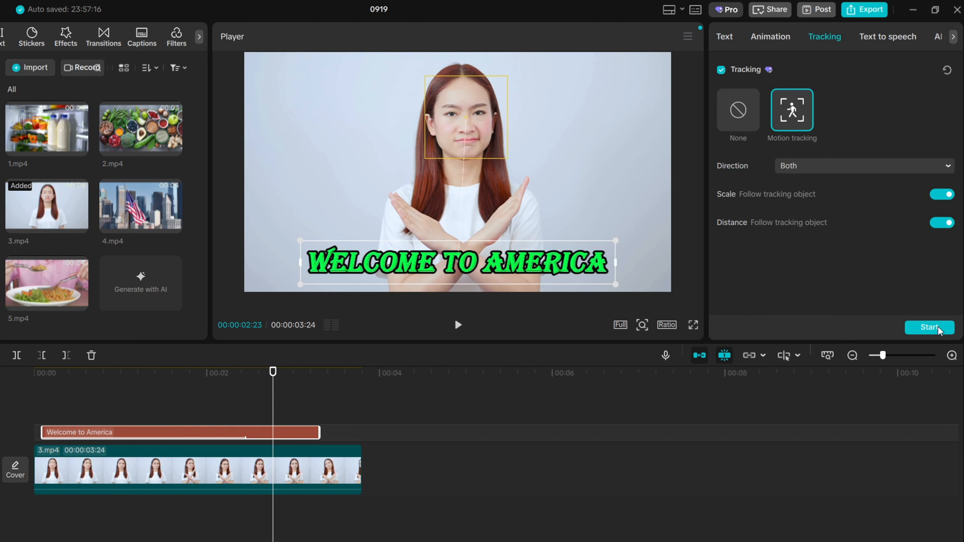
click(929, 327)
Step: Play back the video to preview the tracked title
click(458, 324)
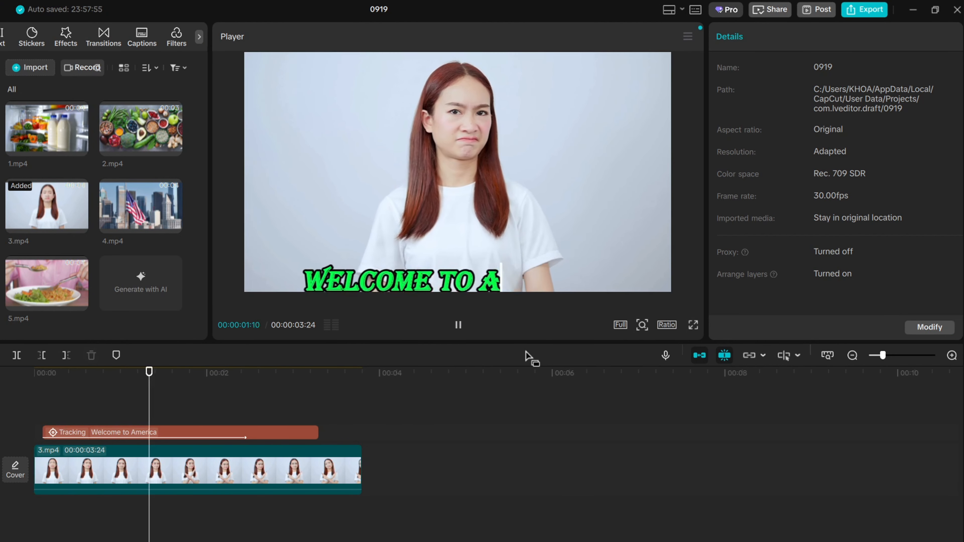
click(520, 281)
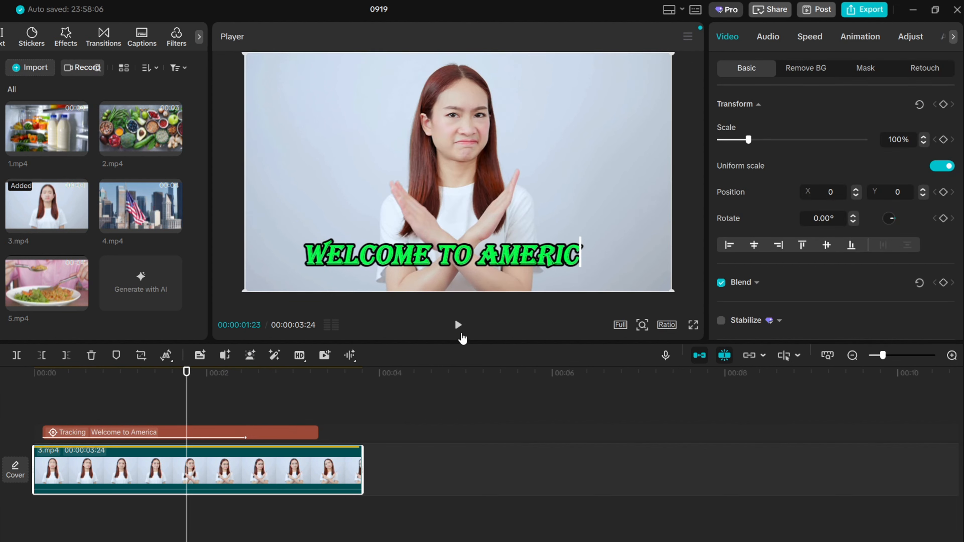
click(460, 331)
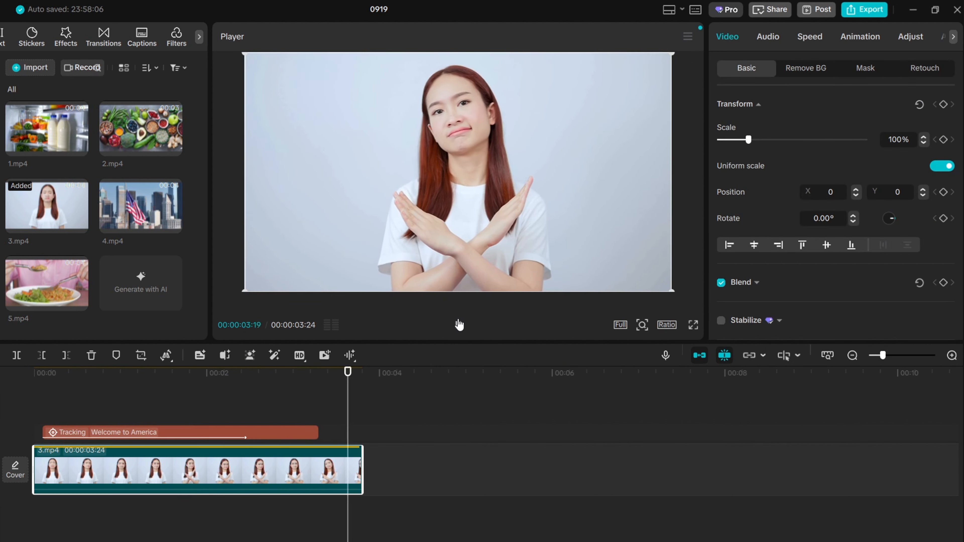
Step: Create a text-to-speech voiceover of the title with the Jessie voice and play it back
click(244, 432)
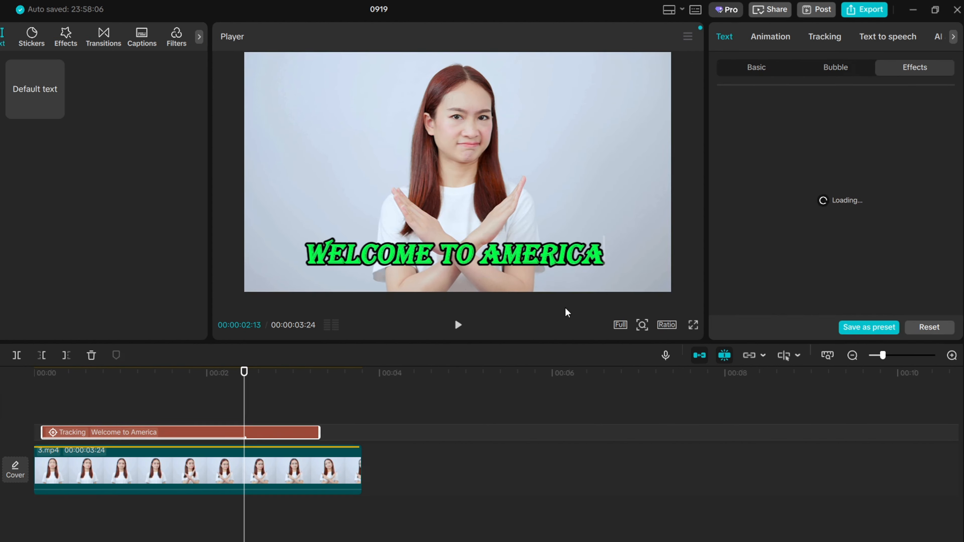
click(887, 37)
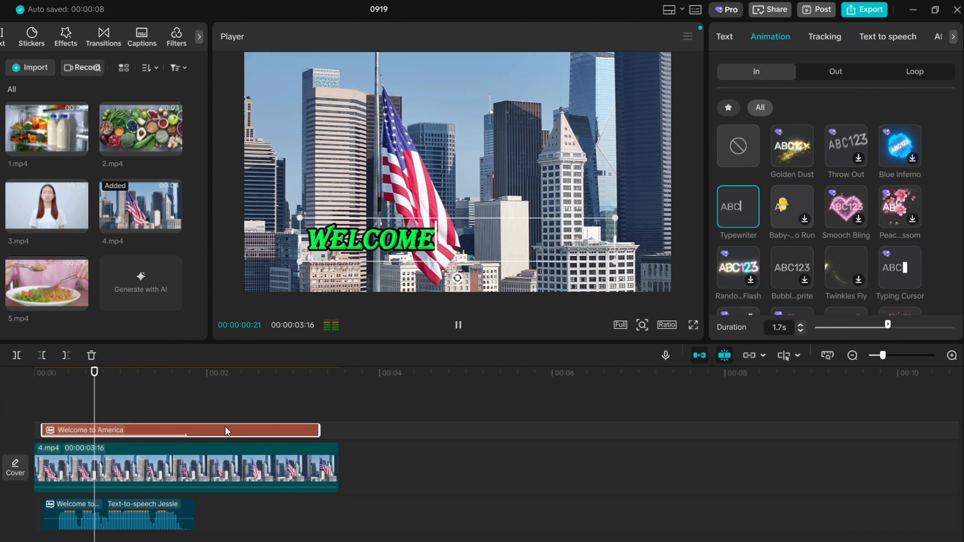
click(363, 432)
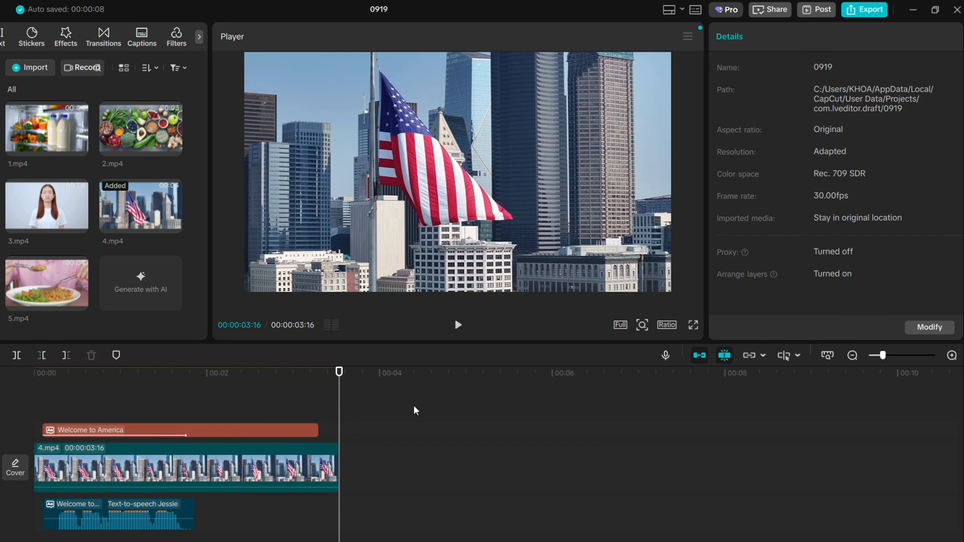
click(459, 325)
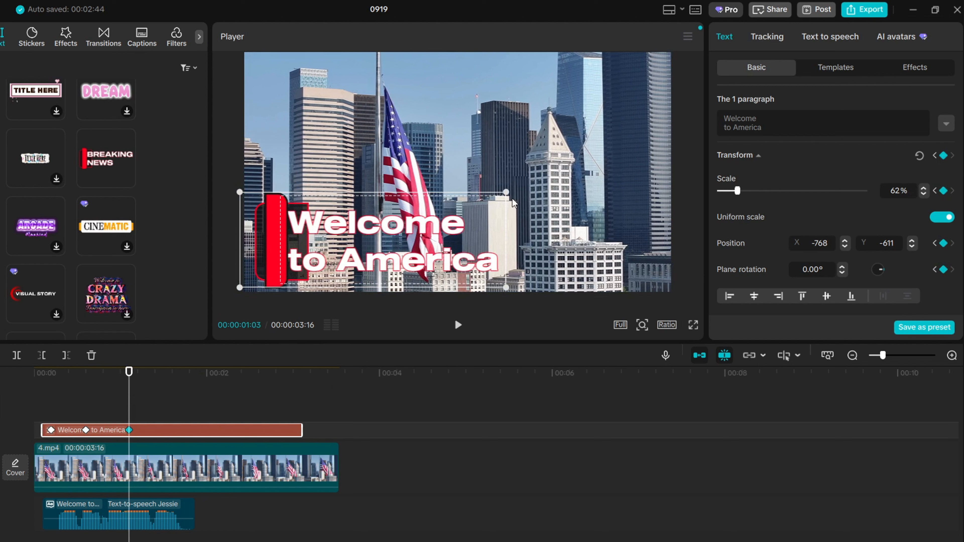
Step: Scale the title template up to about 67% and add a scale keyframe at the playhead
drag(507, 191, 519, 189)
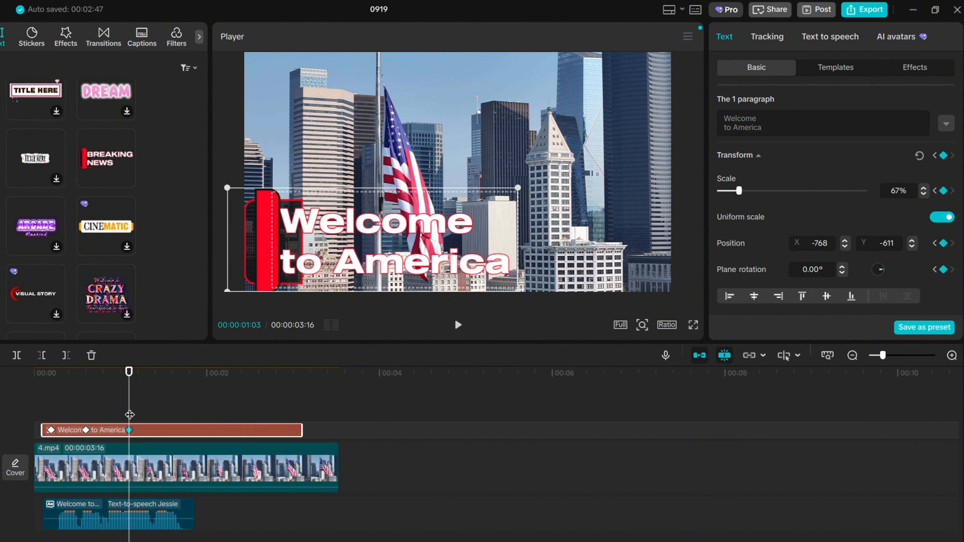
drag(126, 415, 161, 414)
click(943, 156)
drag(739, 190, 732, 192)
Step: Add a second keyframe near two seconds with the title scaled to 45% and preview the animation
drag(160, 414, 204, 403)
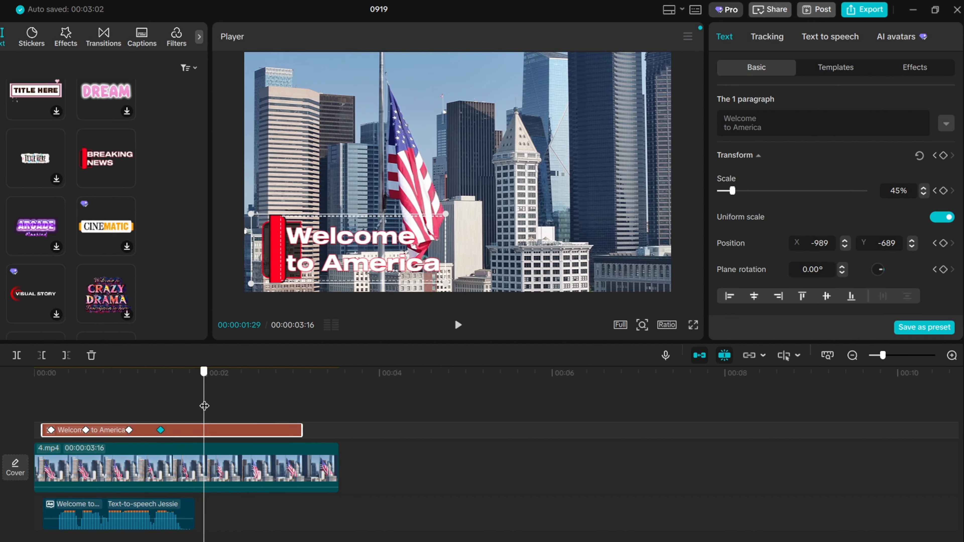
click(942, 155)
drag(732, 191, 730, 193)
click(371, 414)
key(space)
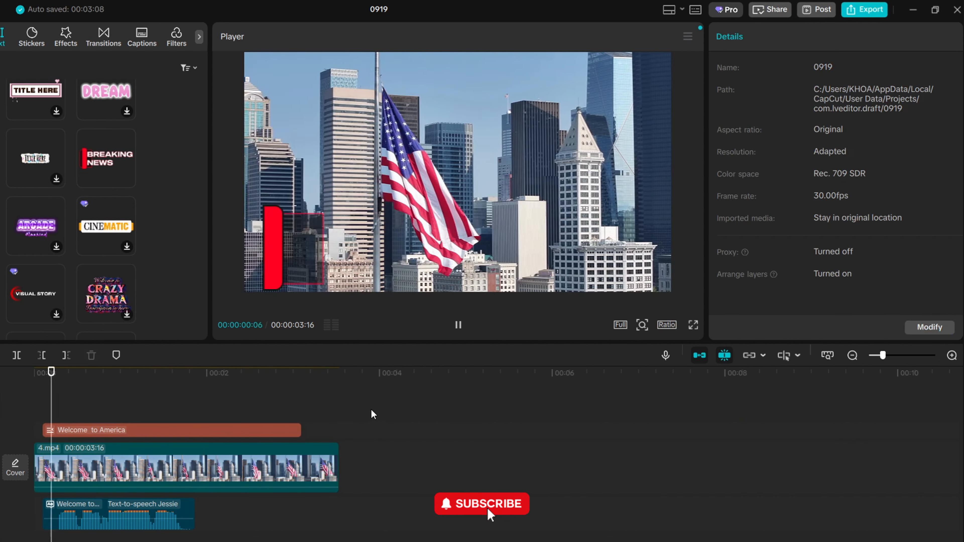
drag(339, 429, 132, 395)
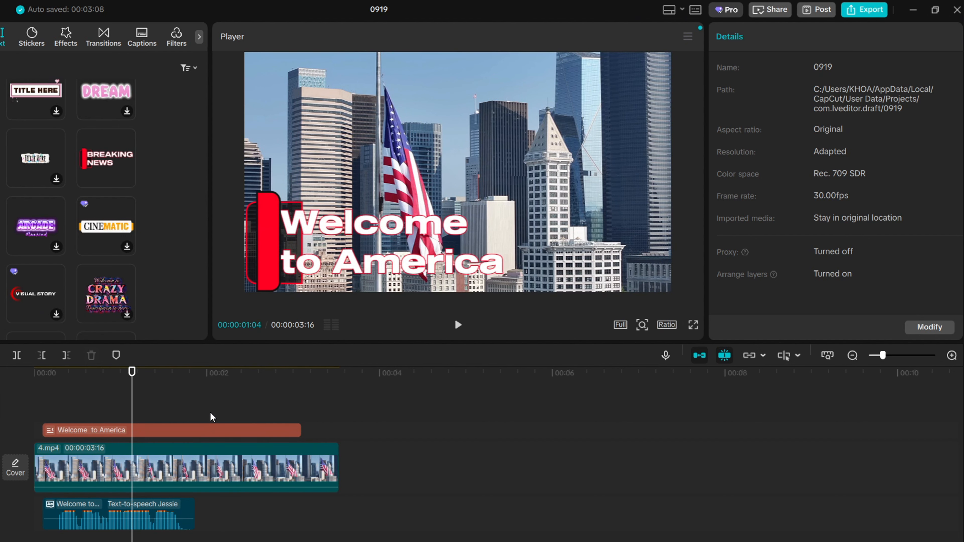
Step: Inspect the title clip's keyframed transform, its context menu and its tracking options
click(181, 431)
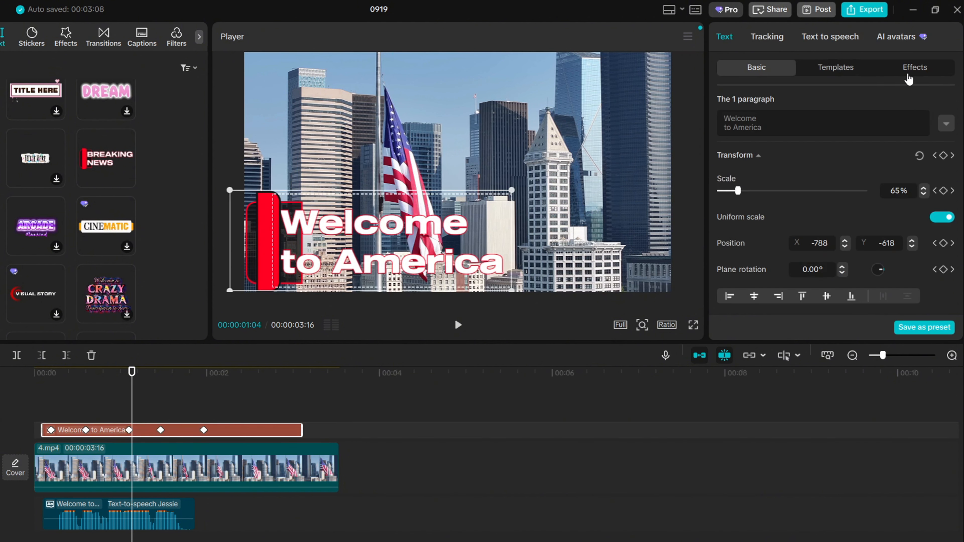
scroll(805, 148, down, 1)
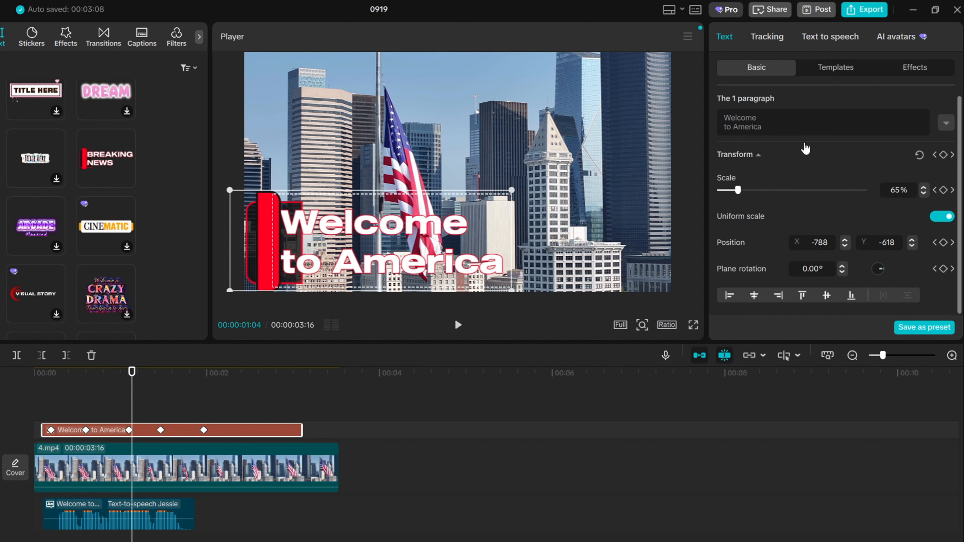
click(349, 464)
click(148, 381)
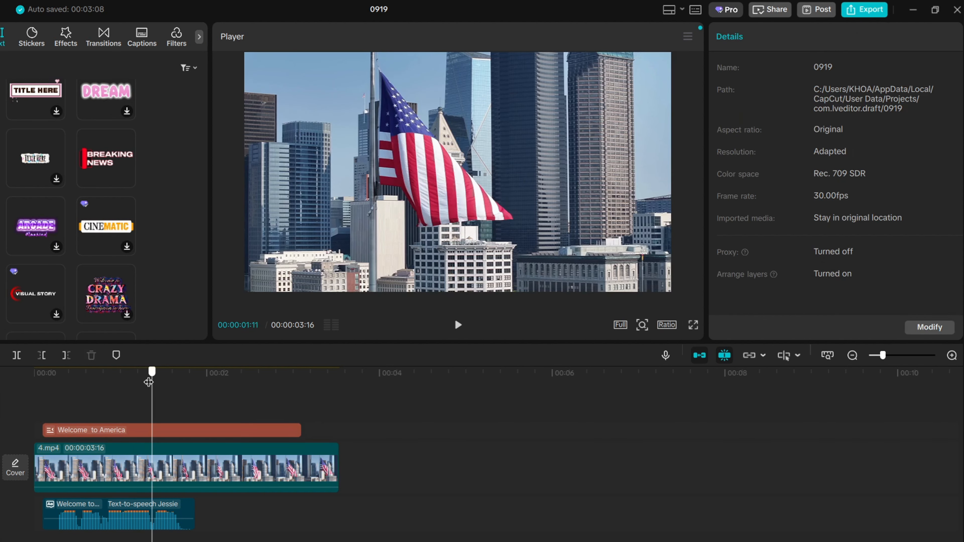
click(57, 393)
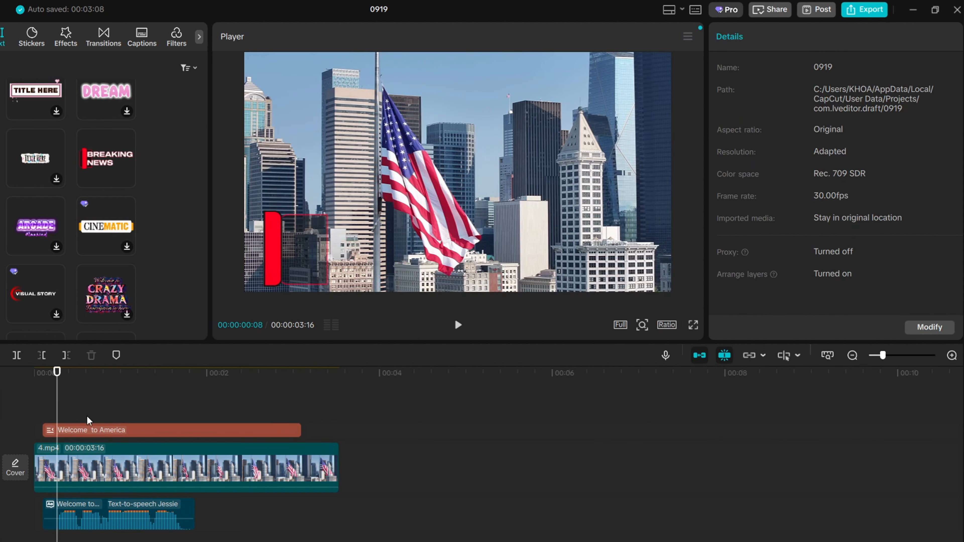
right_click(100, 427)
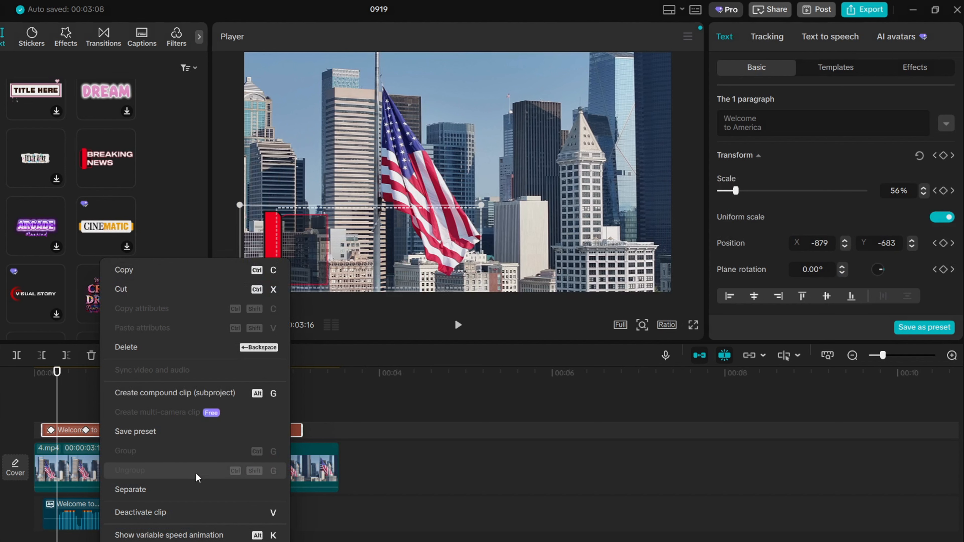
click(522, 381)
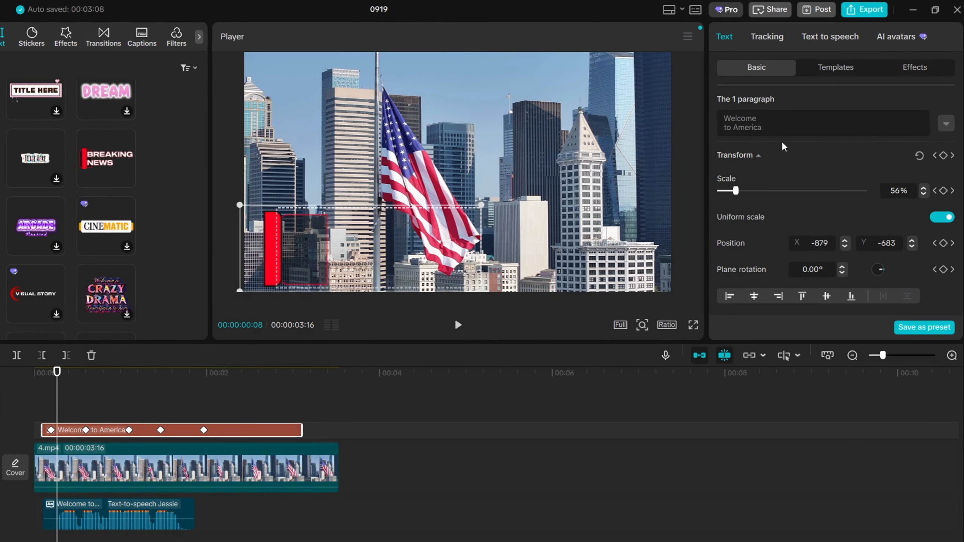
click(774, 38)
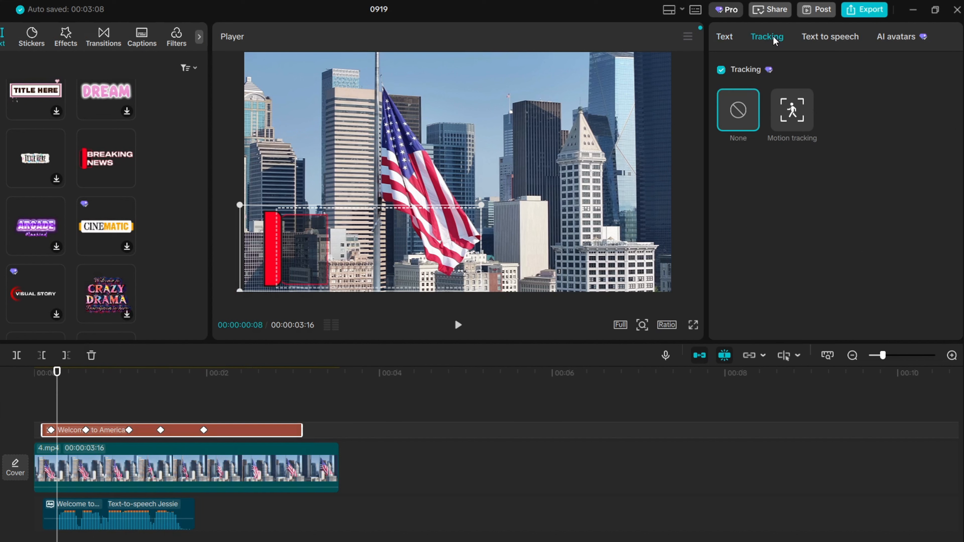
click(822, 37)
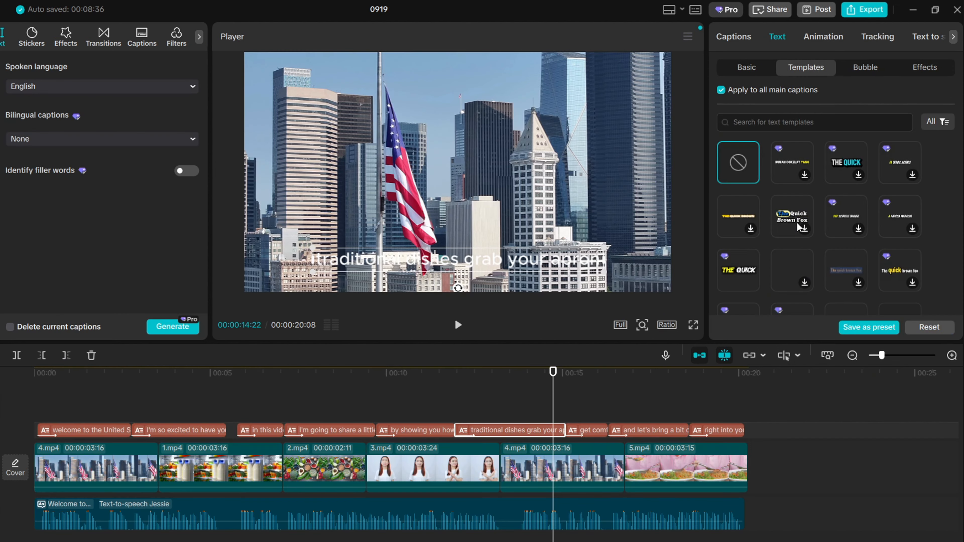
Step: Apply the yellow preset style to all main captions
scroll(797, 222, down, 2)
click(744, 68)
scroll(836, 228, down, 5)
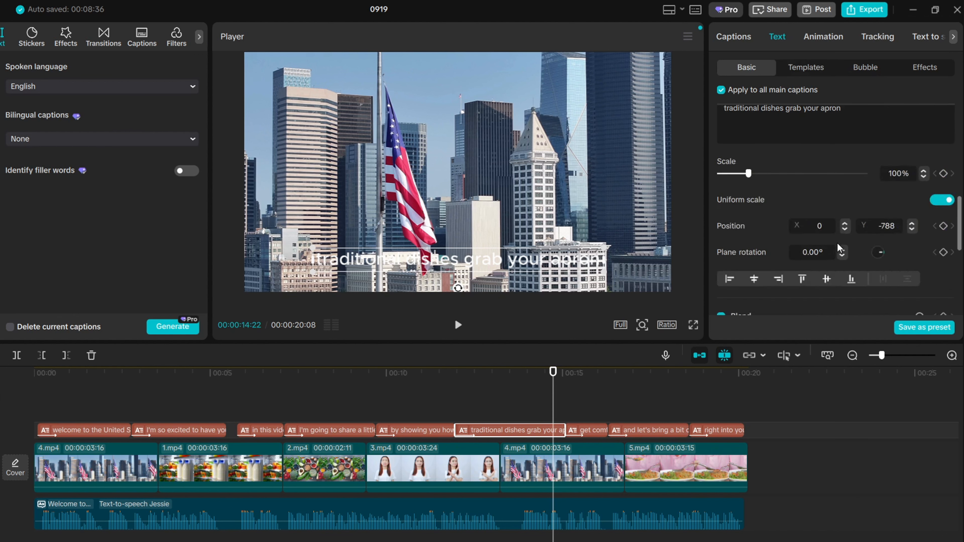
scroll(837, 244, up, 2)
scroll(836, 244, up, 5)
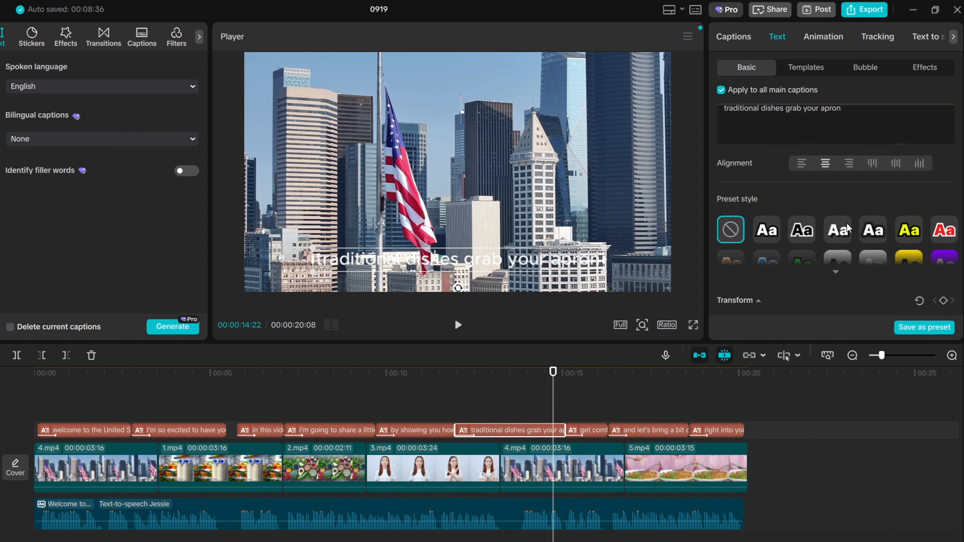
scroll(846, 223, down, 1)
click(908, 179)
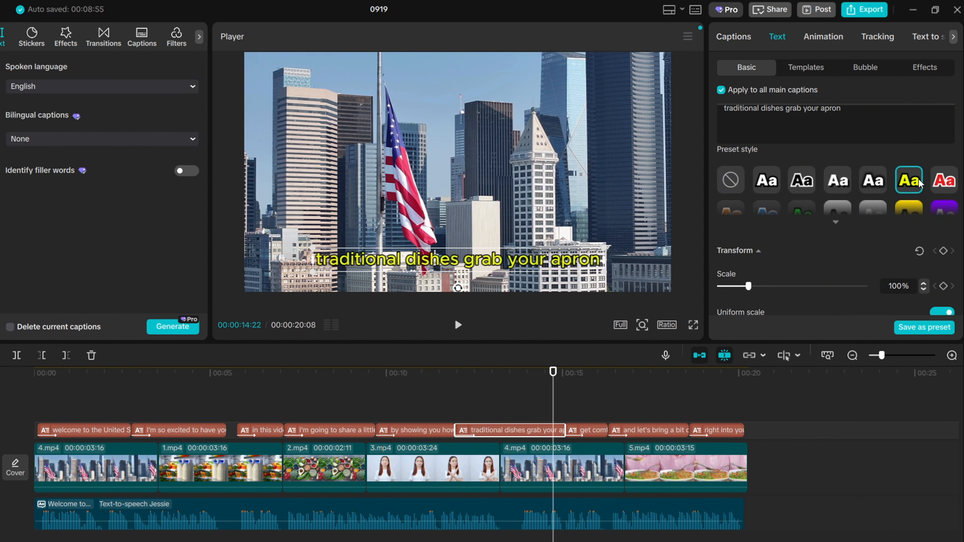
Step: Apply the first text template to all captions
click(865, 66)
click(924, 67)
click(787, 71)
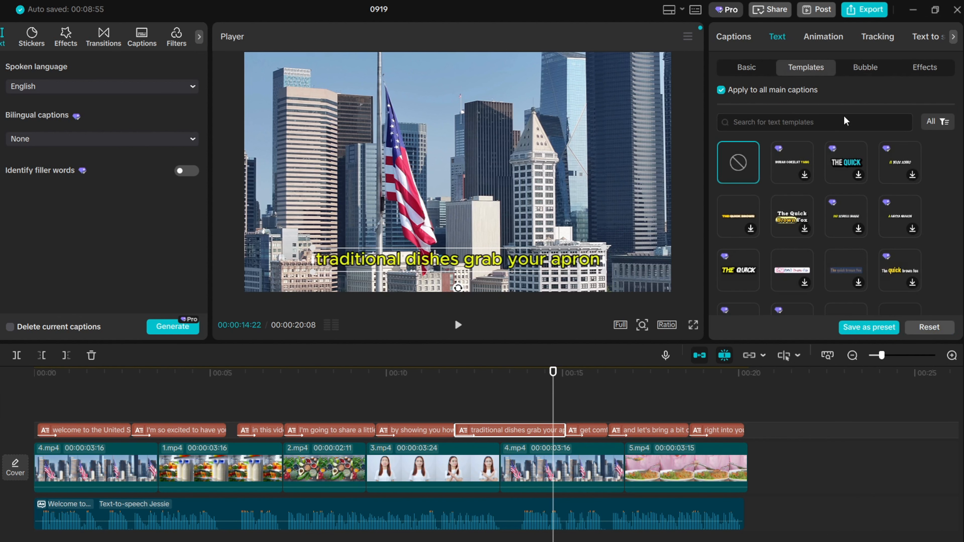
click(800, 158)
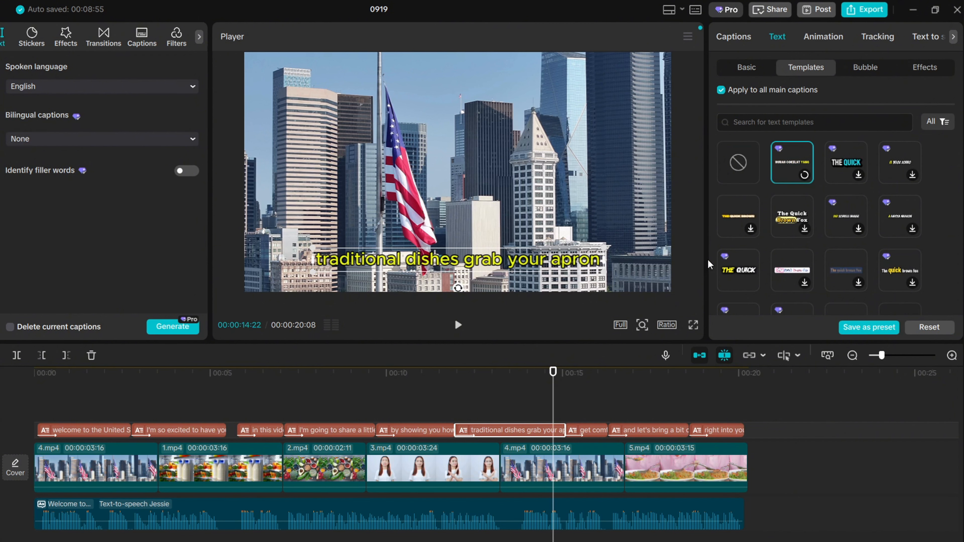
Step: Play back the captioned video to preview the styled captions
click(760, 408)
click(459, 325)
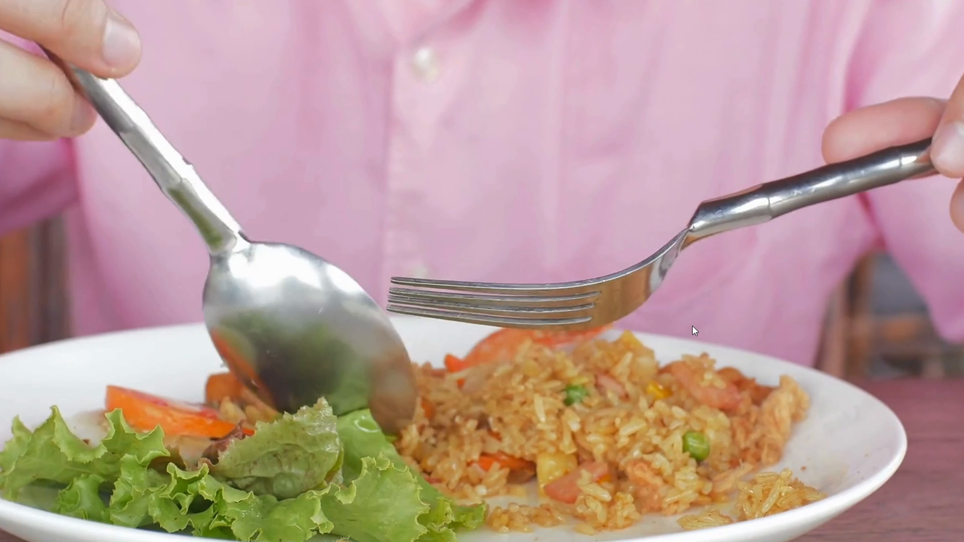
click(623, 531)
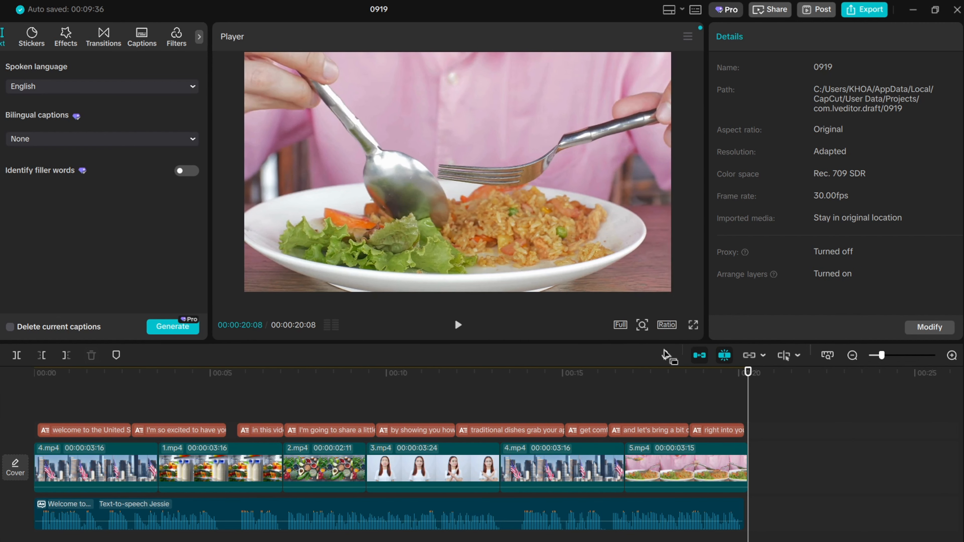